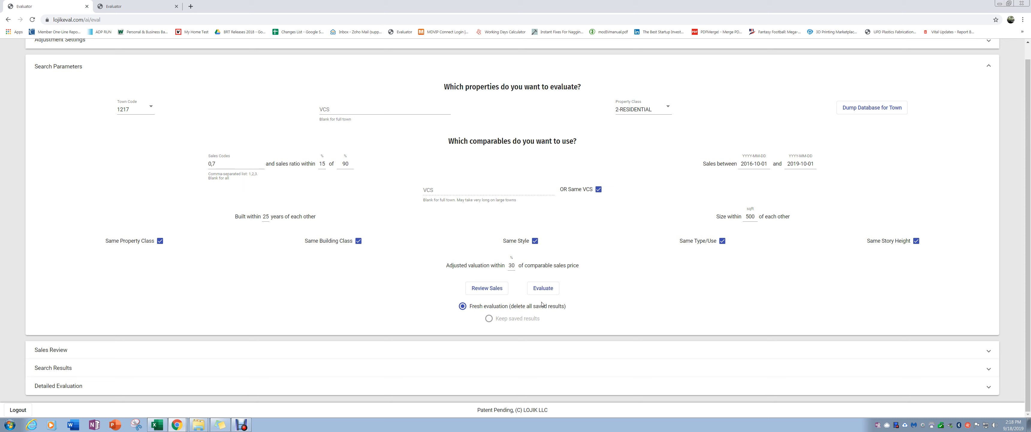
- Run a fresh evaluation of the 2-RESIDENTIAL properties in town code 1217 using same-VCS comparables
left_click(551, 287)
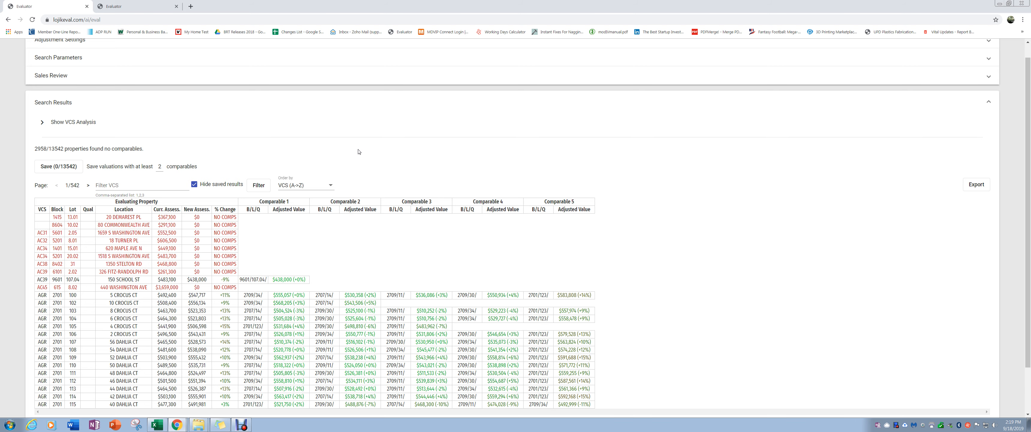
scroll(357, 152, "down", 1)
scroll(357, 147, "up", 1)
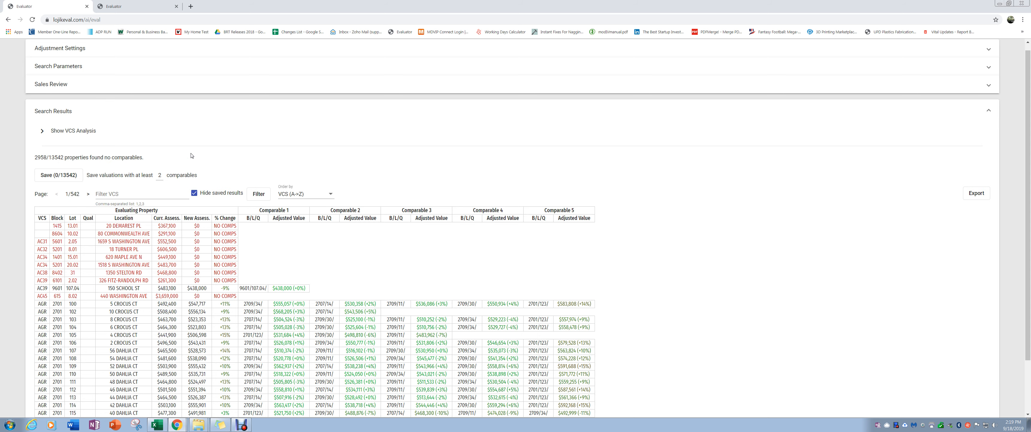
- Set the minimum to 3 comparables and save the valuations that meet it
scroll(160, 144, "down", 3)
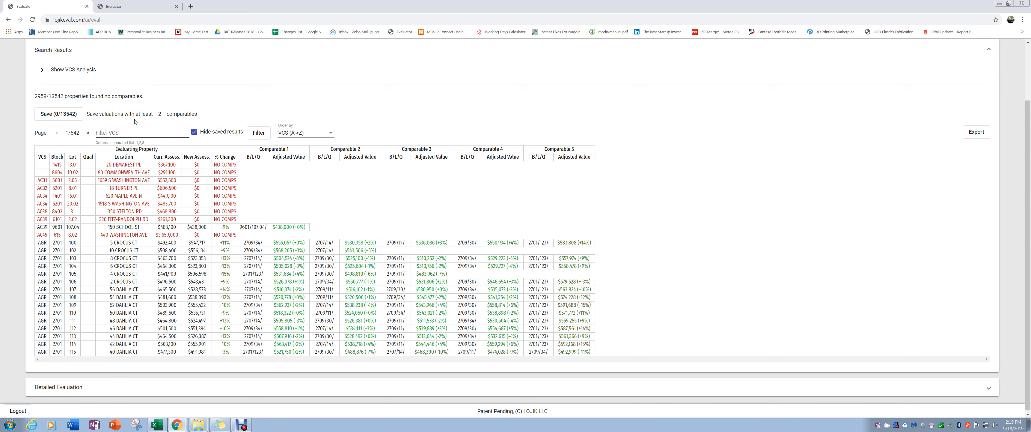
double_click(160, 114)
type("3")
left_click(71, 115)
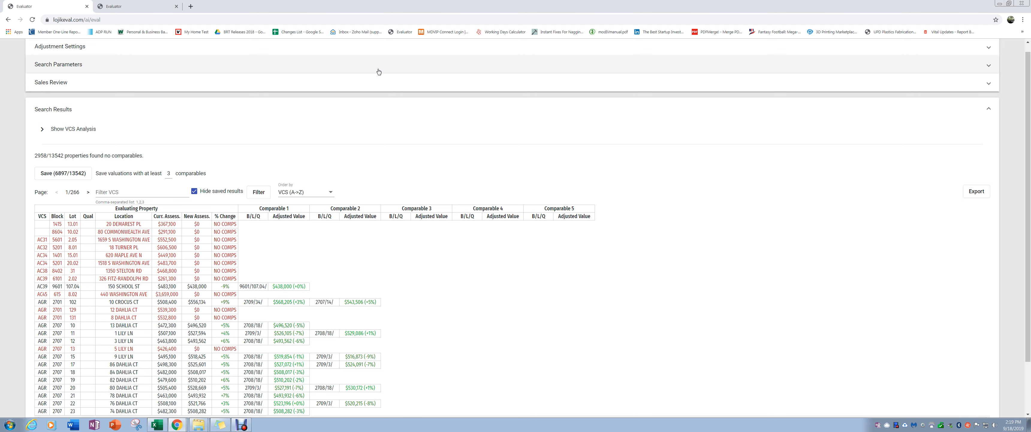
- Re-evaluate with saved results kept and without requiring the same style, and save the qualifying valuations
left_click(377, 67)
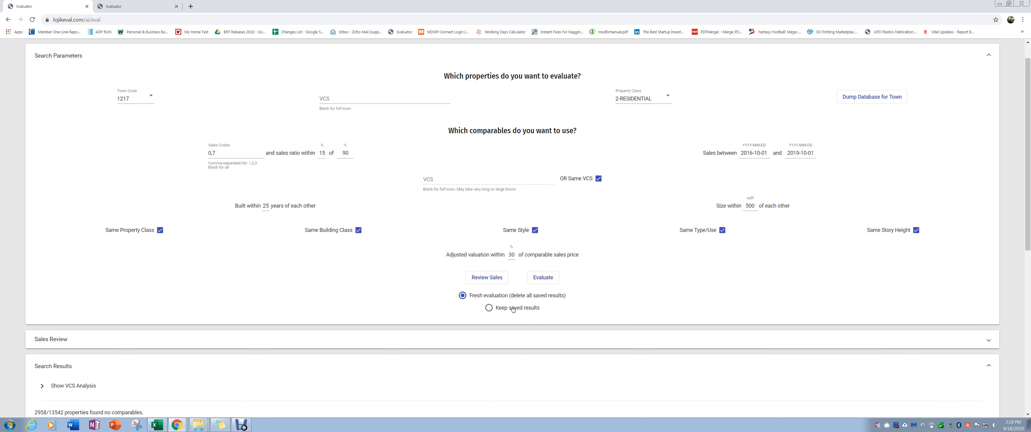
left_click(514, 307)
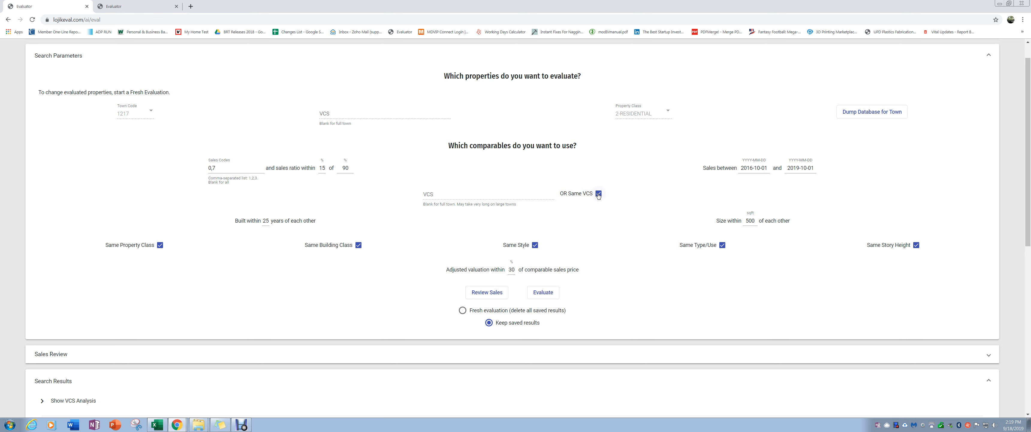
left_click(535, 246)
scroll(657, 261, "down", 4)
left_click(545, 135)
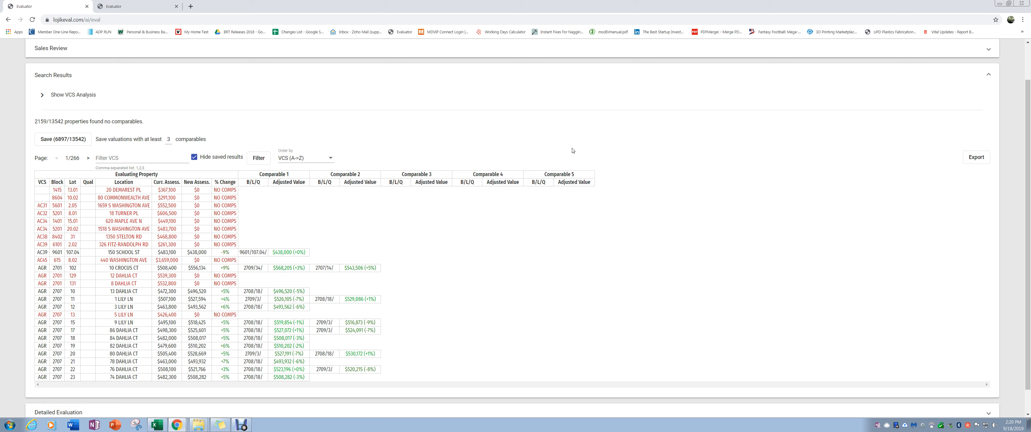
left_click(71, 141)
- Re-run the evaluation without requiring the same story height, still keeping the saved results
scroll(522, 260, "up", 1)
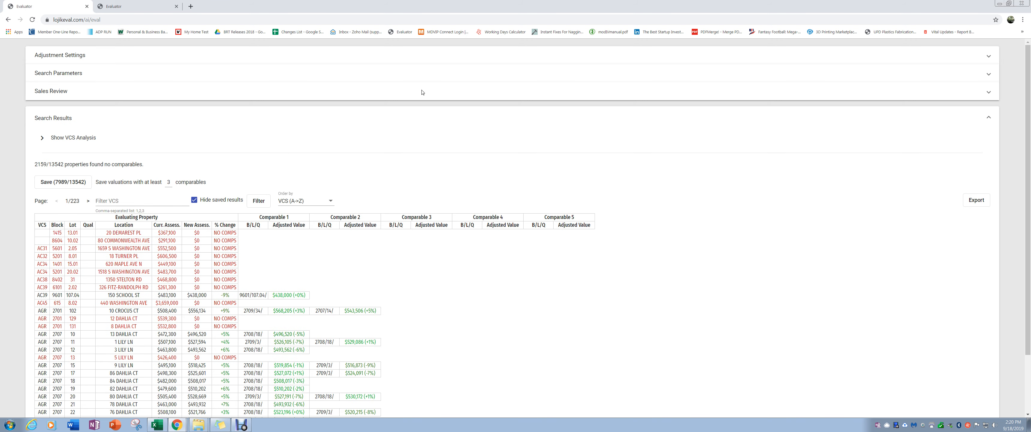
left_click(417, 72)
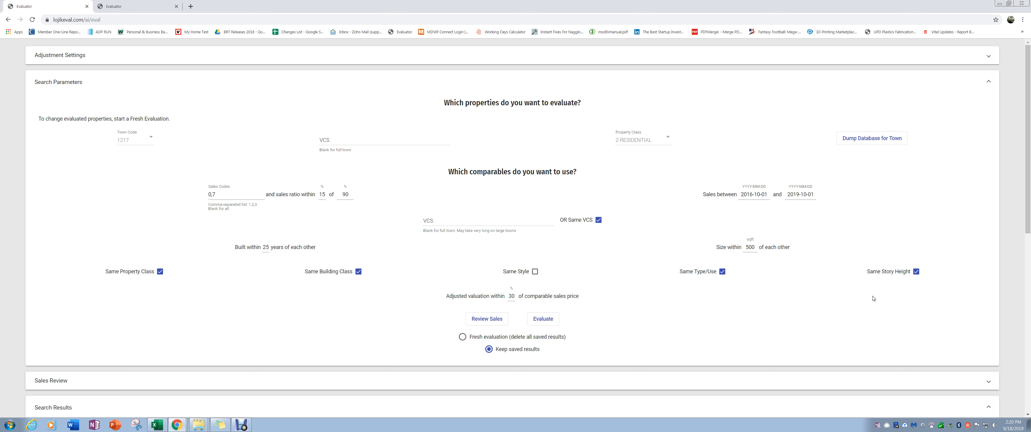
left_click(917, 271)
left_click(542, 319)
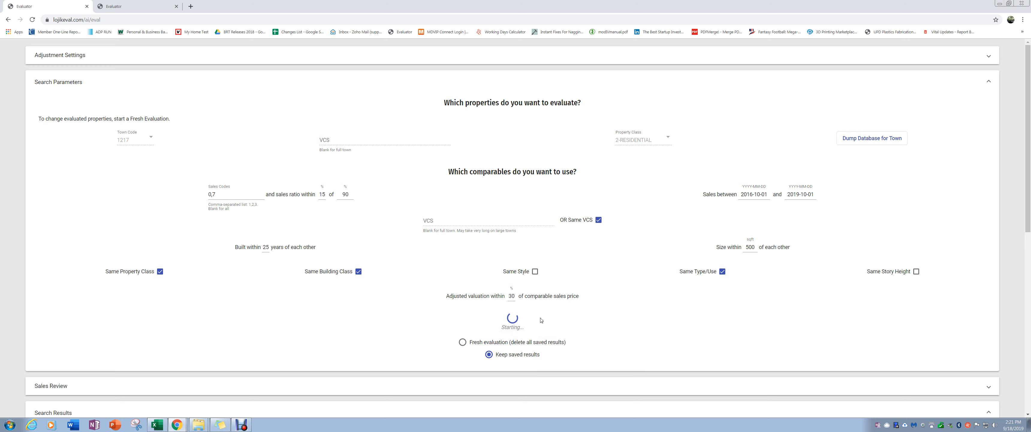
scroll(527, 284, "down", 8)
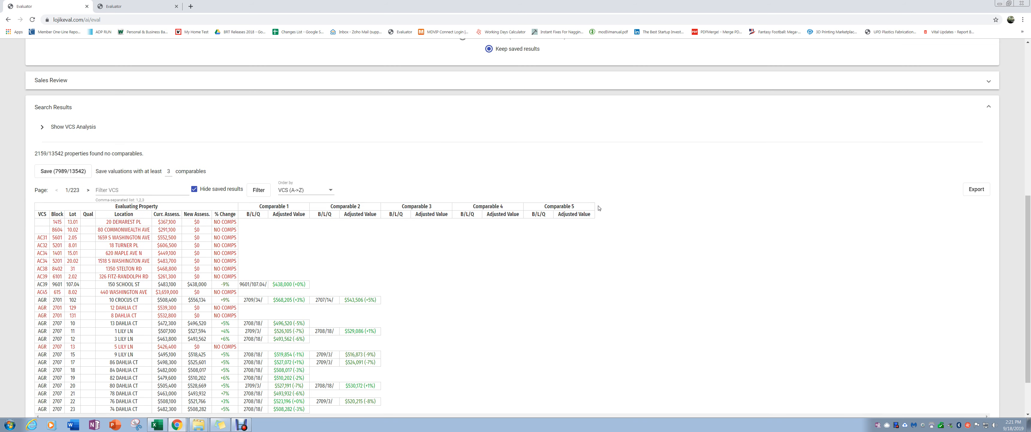
scroll(531, 287, "up", 5)
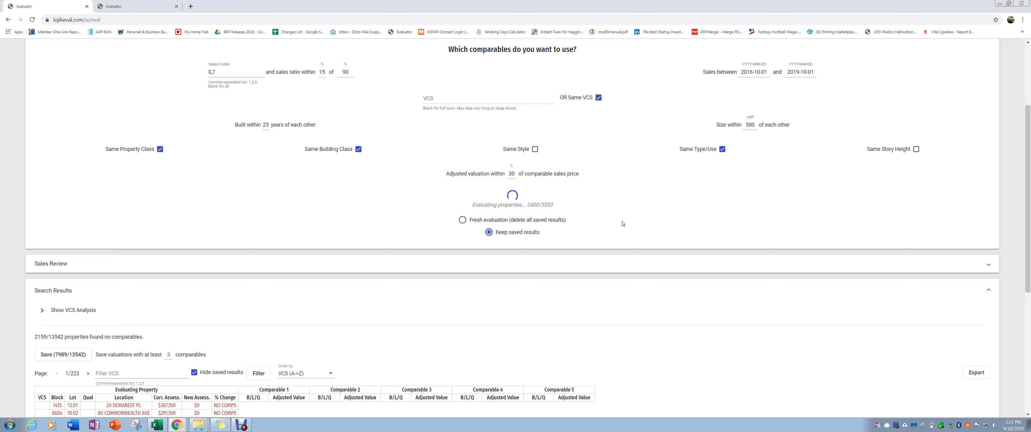
scroll(623, 223, "down", 5)
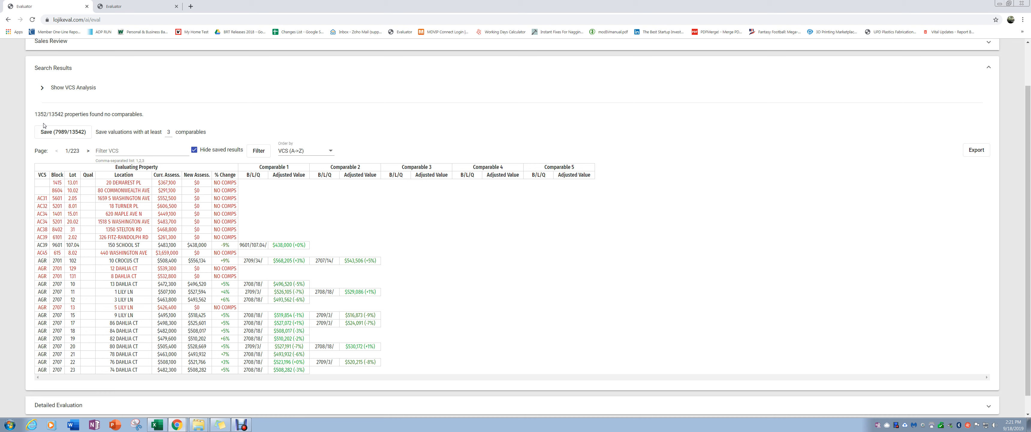
- Browse to page 7 of the search results and examine the comparables' adjustment breakdowns for the block 109 properties, including lot 133.01
left_click(88, 152)
left_click(88, 151)
left_click(88, 151)
left_click(88, 151)
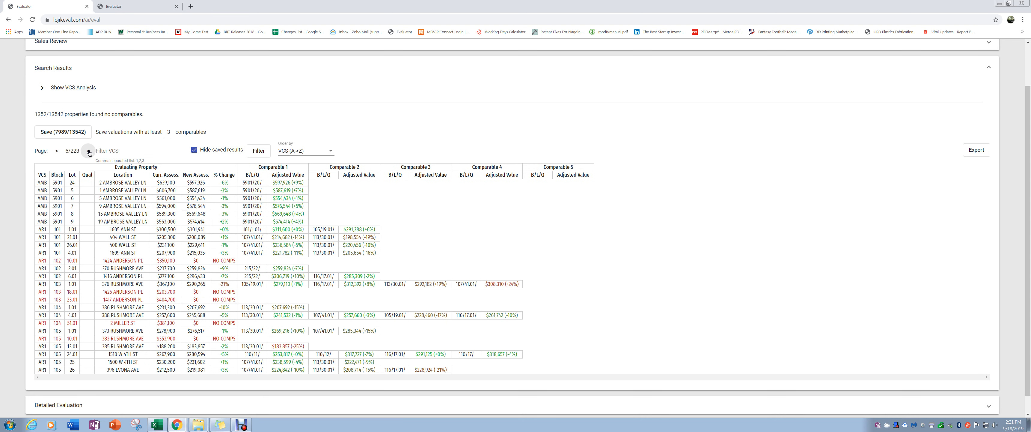
left_click(88, 151)
left_click(89, 151)
left_click(88, 152)
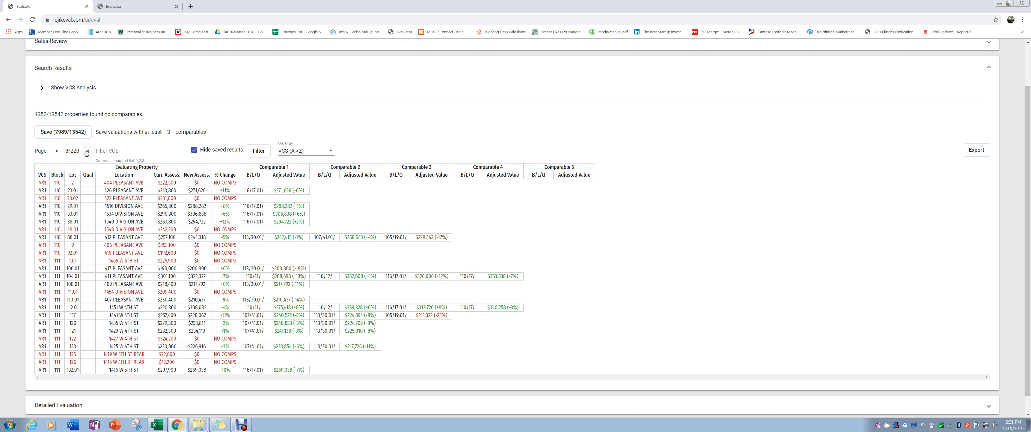
left_click(58, 153)
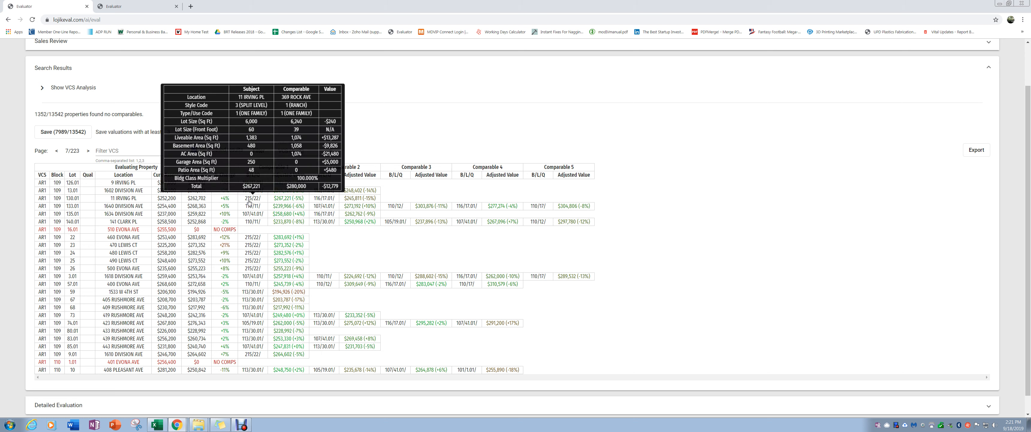
mouse_move(253, 207)
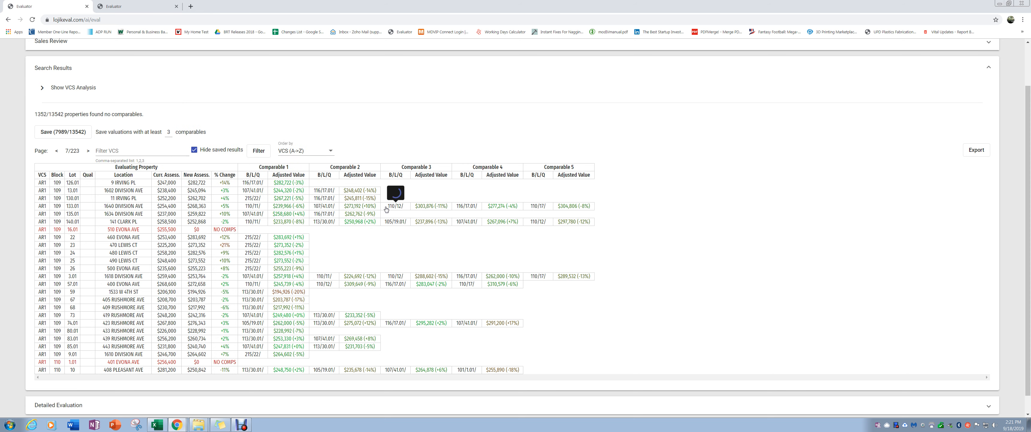
mouse_move(477, 211)
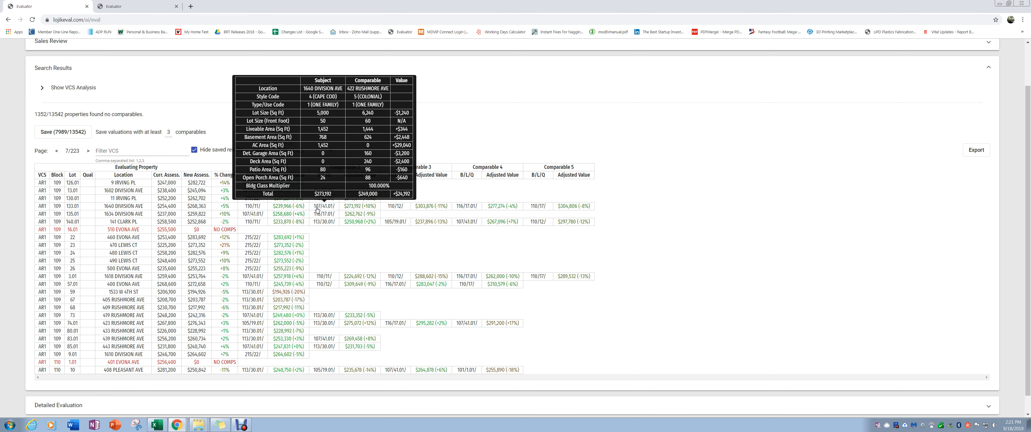
mouse_move(389, 207)
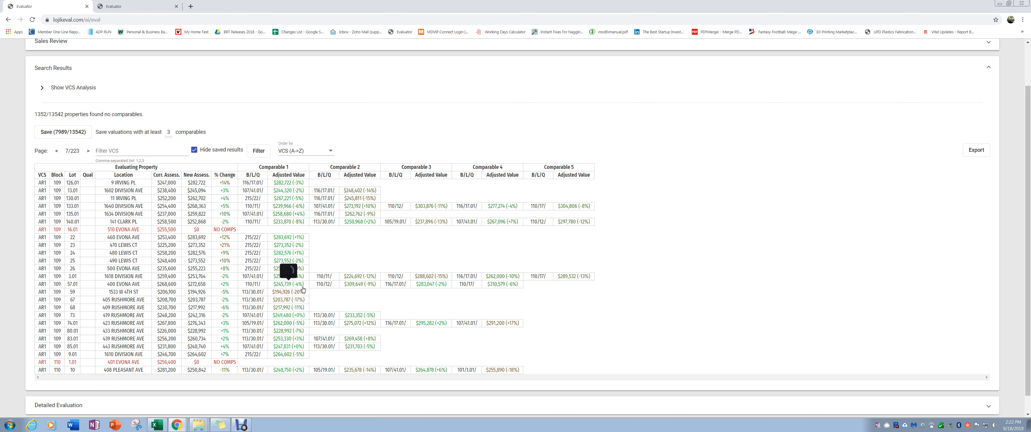
mouse_move(299, 295)
mouse_move(291, 207)
- Save the valuations with at least 3 comparables found without the story height restriction
left_click(71, 133)
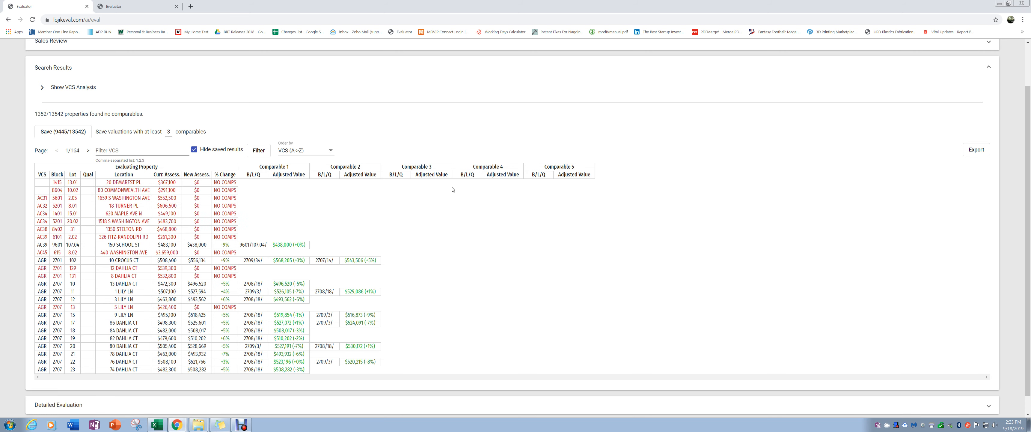
scroll(358, 195, "up", 1)
scroll(348, 200, "down", 2)
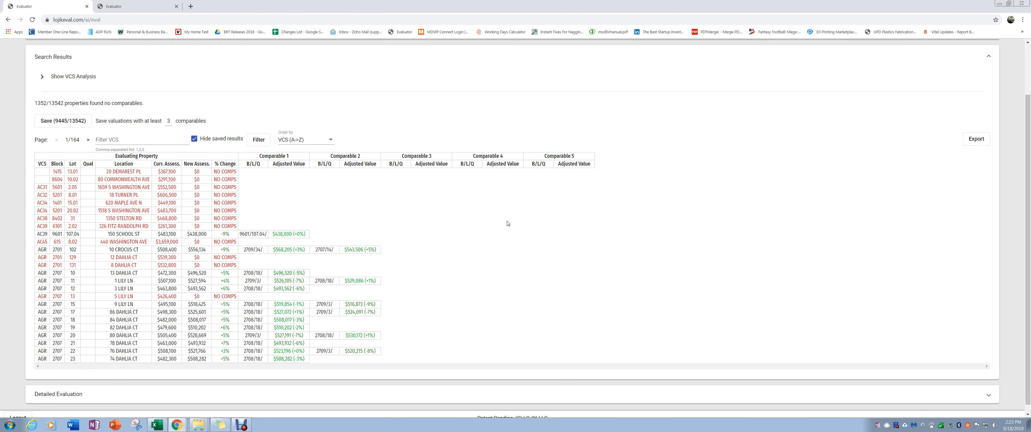
- Export the results to CSV with a 30% value-shift warning and comma separator, and open the exported file alone in Excel
left_click(977, 148)
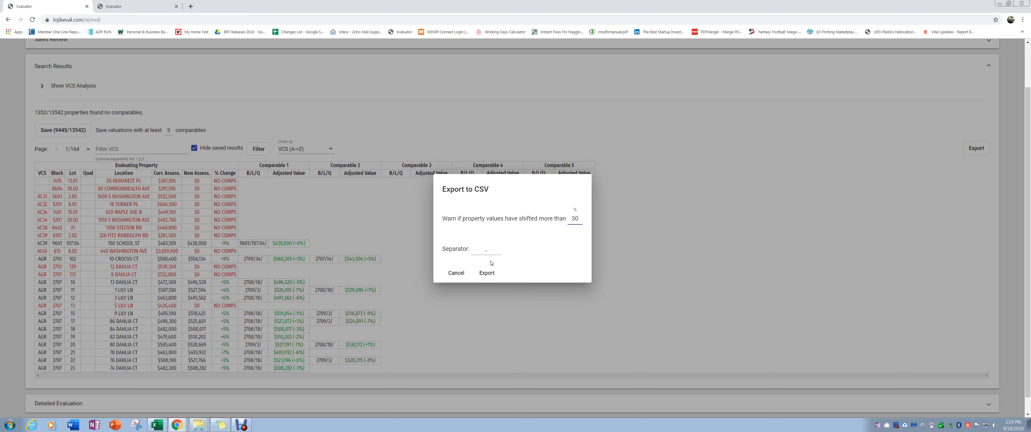
left_click(487, 272)
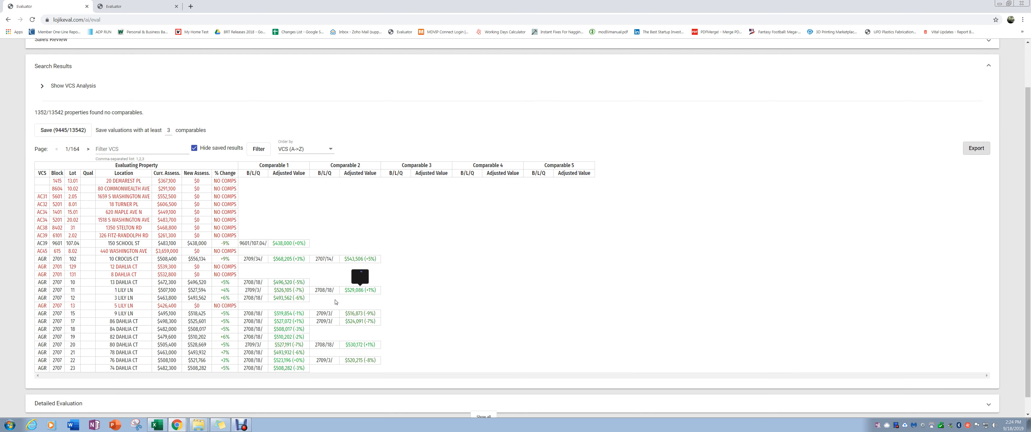
left_click(78, 409)
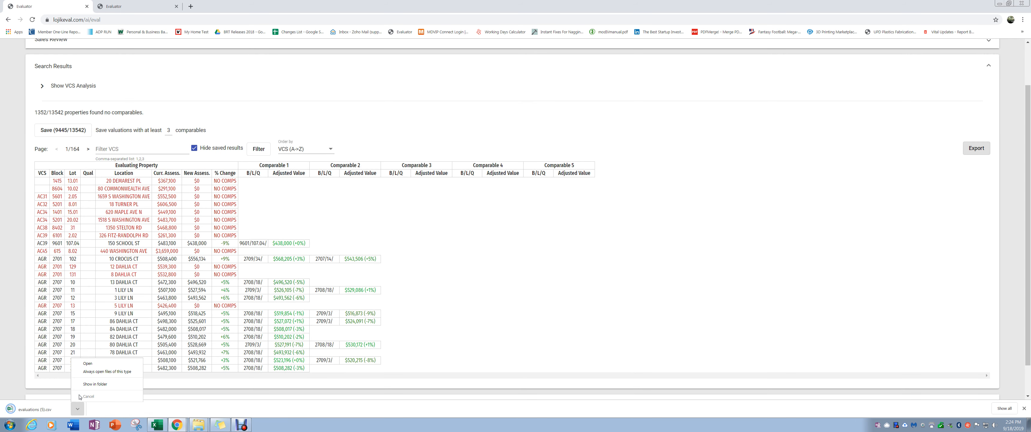
left_click(88, 362)
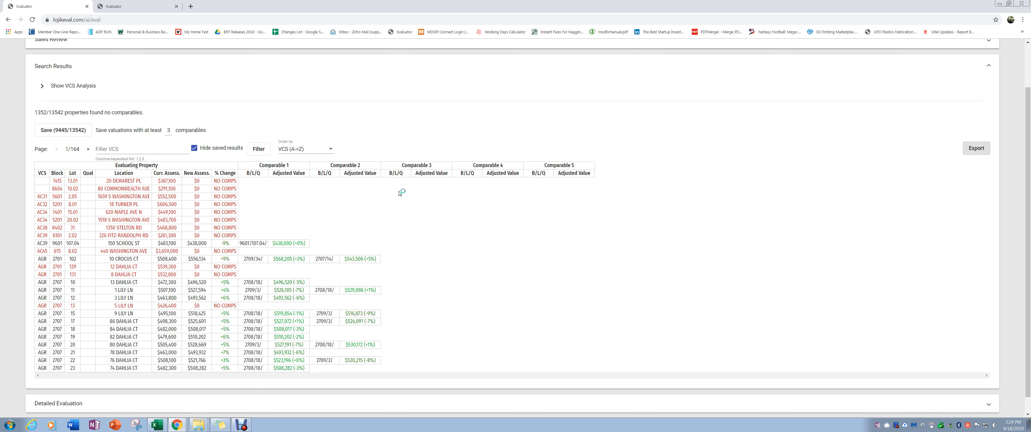
left_click(247, 131)
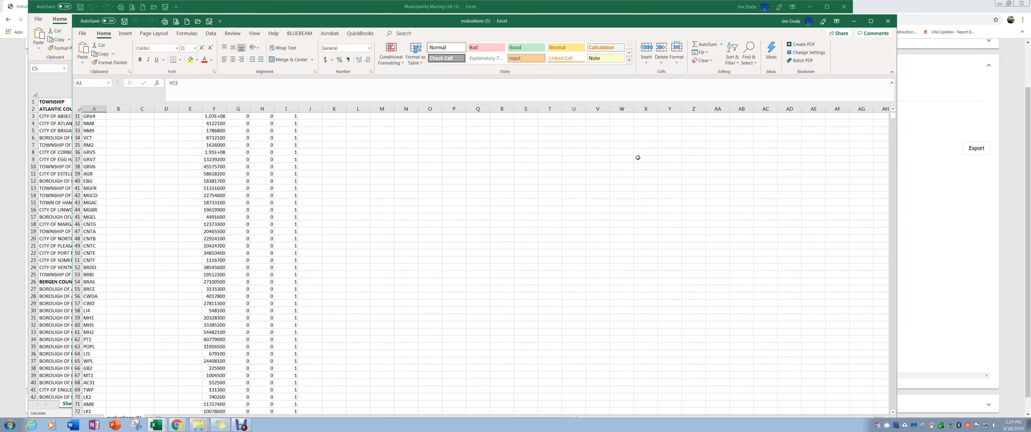
left_click(809, 6)
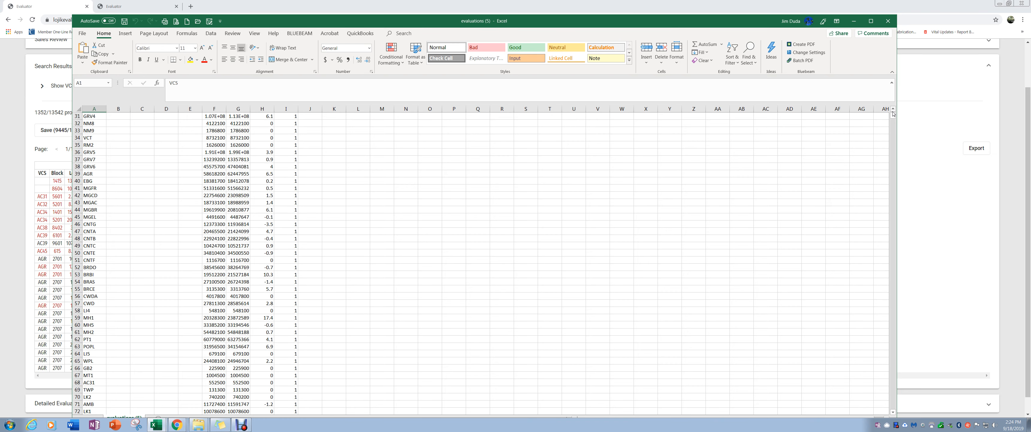
- Review the exported sheet from the VCS summary rows down through the individual AR1 property rows
left_click_drag(893, 116, 894, 114)
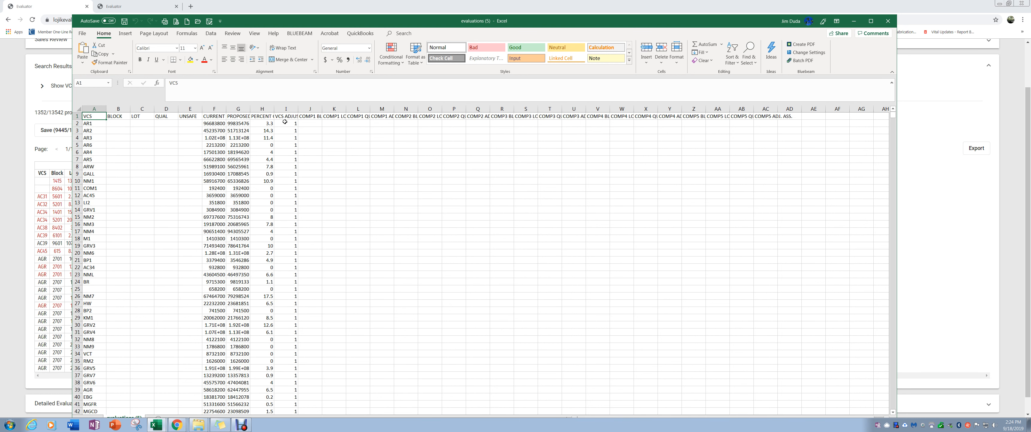
scroll(758, 201, "down", 15)
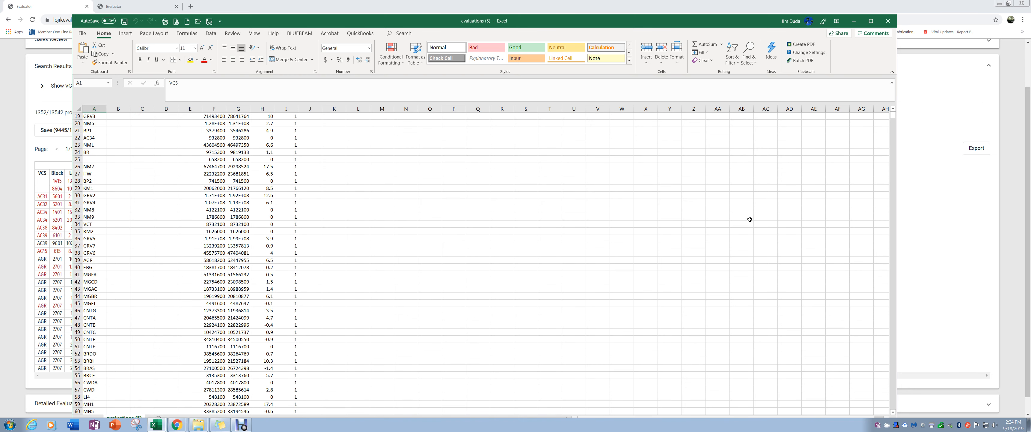
left_click(660, 207)
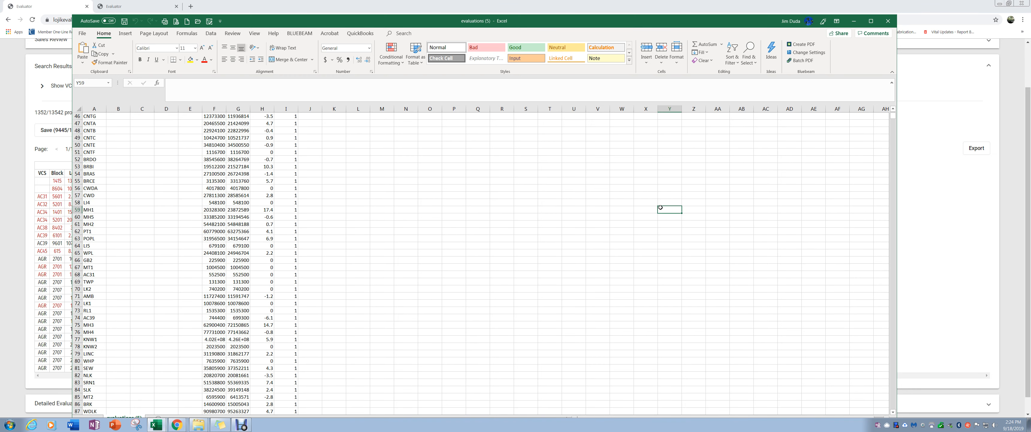
key("Page_Down")
key("Page_Down")
key("Page_Down")
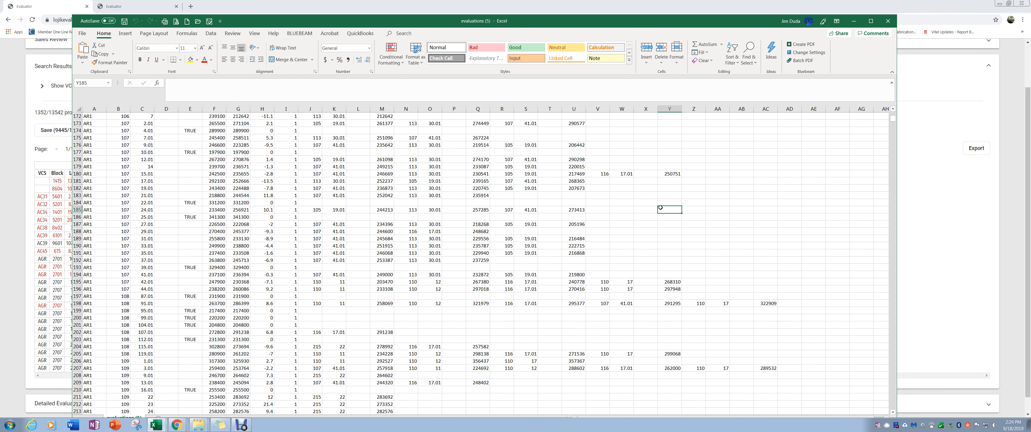
key("Page_Down")
key("Page_Down")
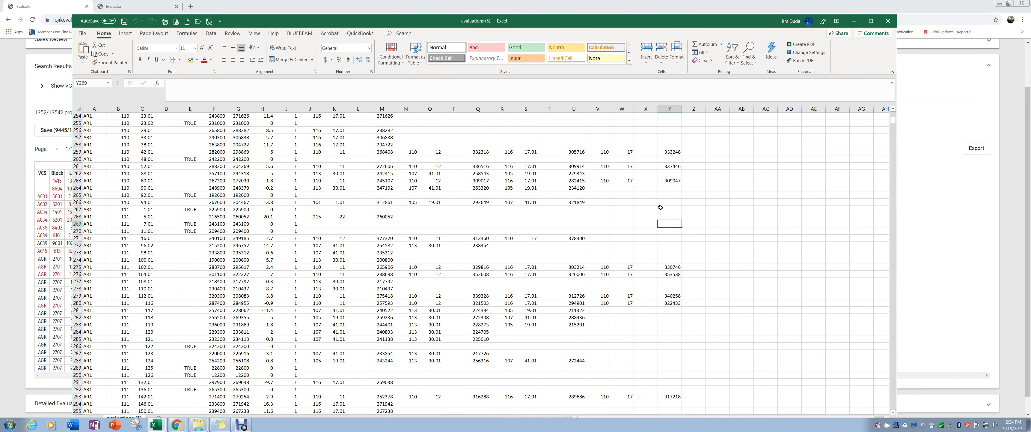
- Check the current and proposed values and the percent change formula in row 241 for block 110, lot 1.01
key("Page_Up")
scroll(234, 363, "down", 1)
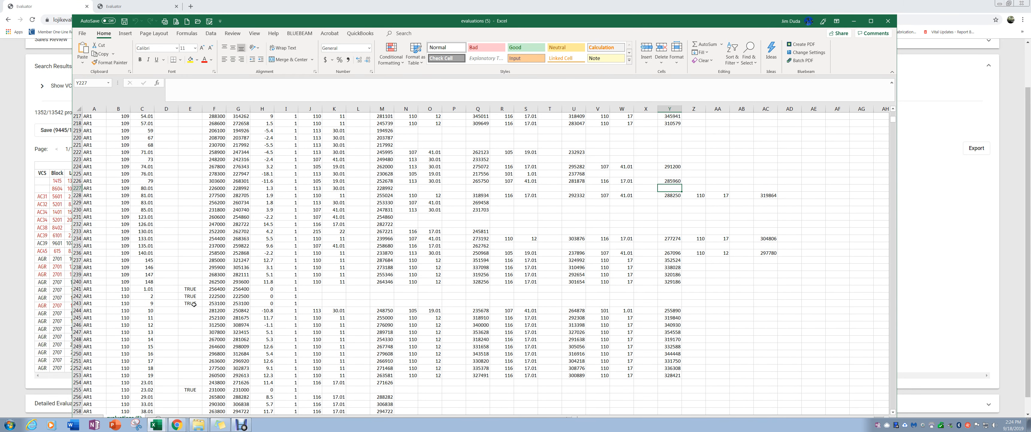
left_click(184, 289)
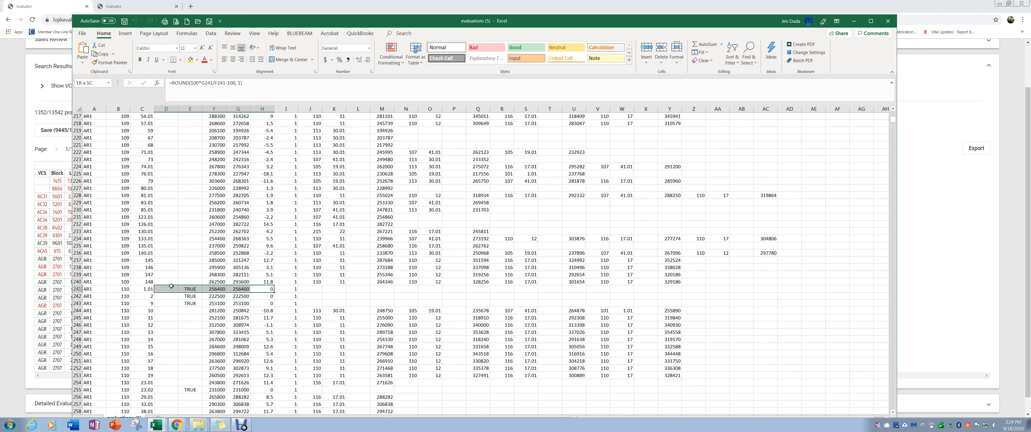
left_click(266, 289)
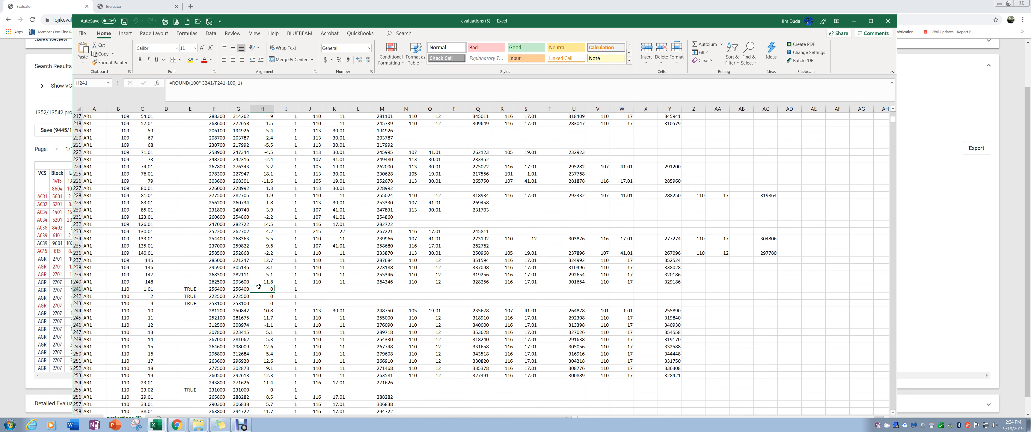
- Examine the unsafe-flagged AR1 rows in blocks 110 and 111, comparing their current values, proposed values, percent change and comparable columns
scroll(262, 291, "down", 4)
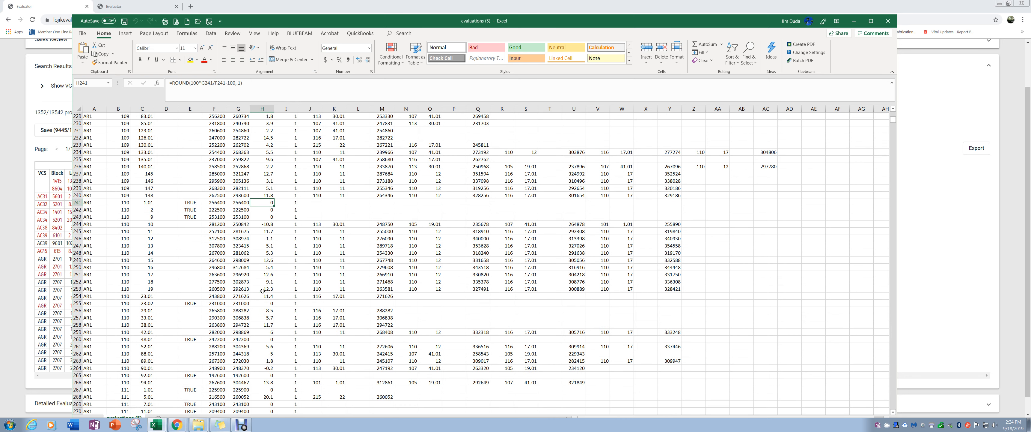
left_click(270, 217)
scroll(268, 224, "down", 2)
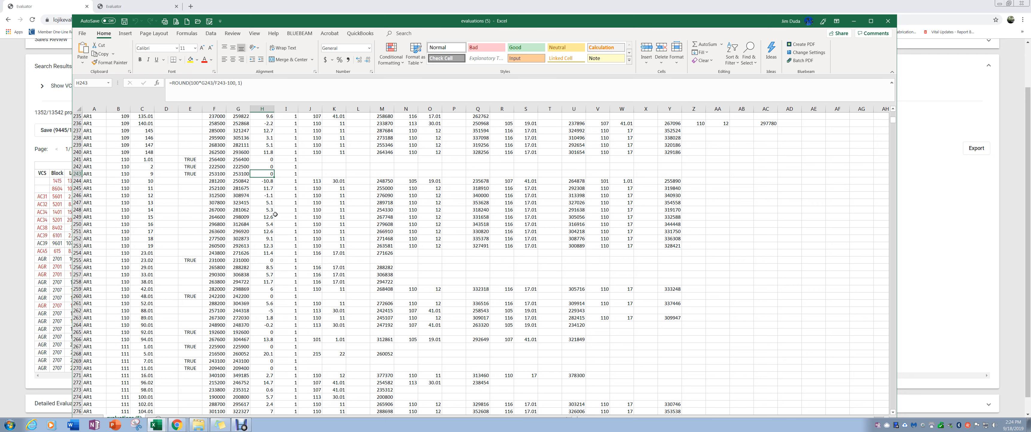
scroll(275, 215, "down", 4)
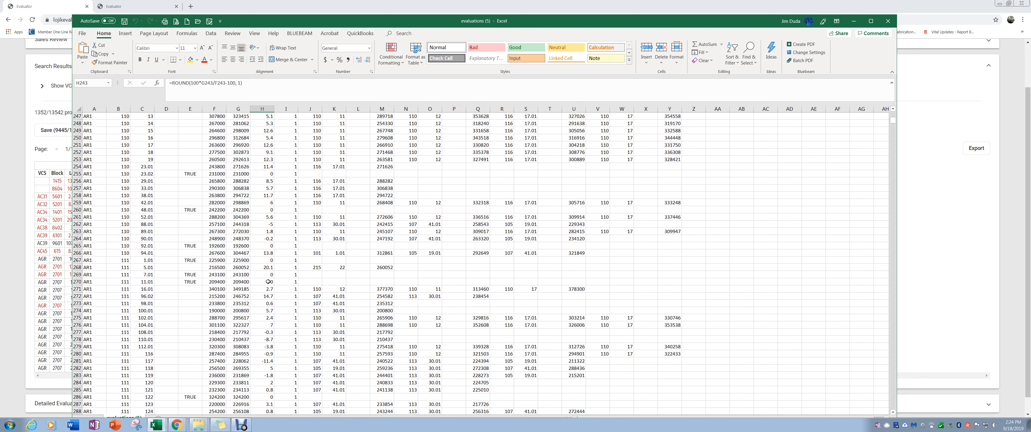
left_click(190, 274)
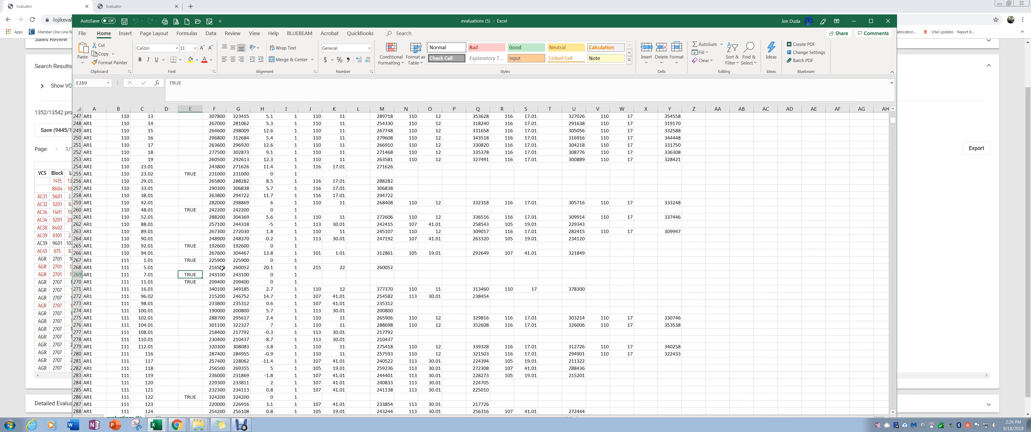
scroll(222, 268, "up", 1)
left_click_drag(274, 195, 208, 195)
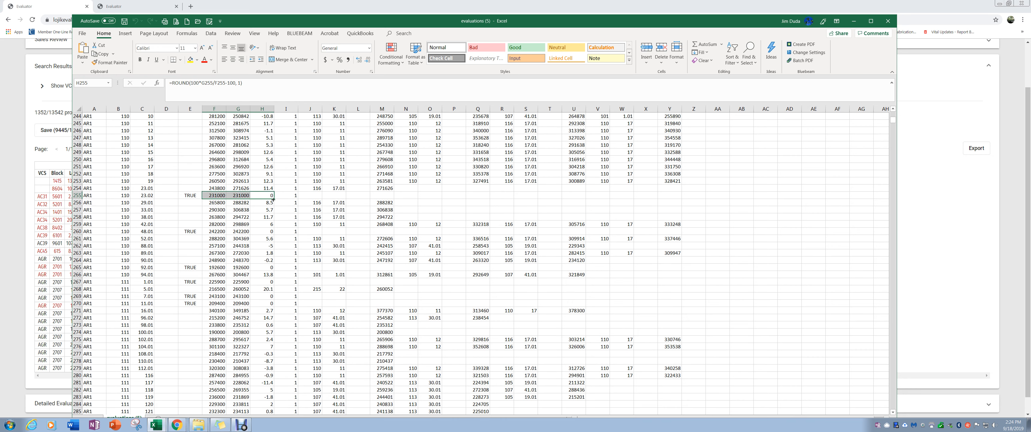
left_click_drag(311, 202, 624, 195)
scroll(328, 263, "down", 2)
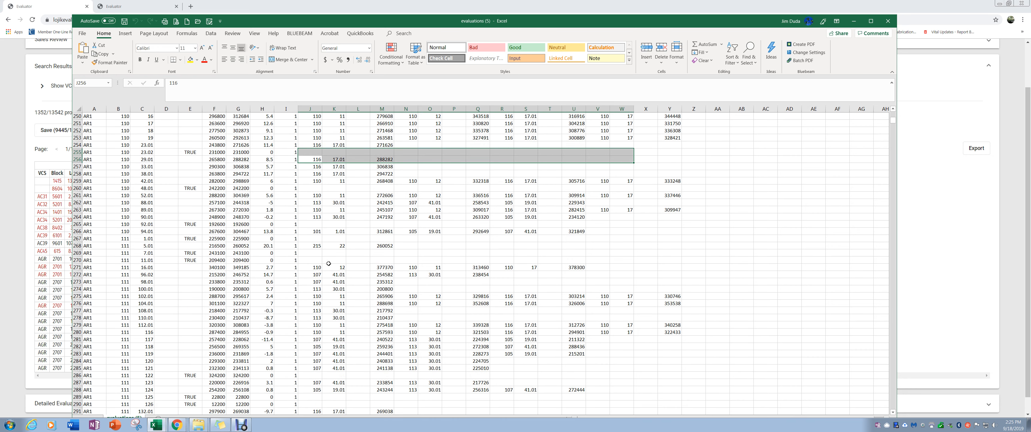
scroll(328, 263, "down", 4)
- Filter the exported sheet's UNSAFE column to show only the rows marked TRUE
scroll(294, 258, "up", 5)
left_click_drag(893, 121, 893, 115)
left_click(239, 130)
left_click(183, 113)
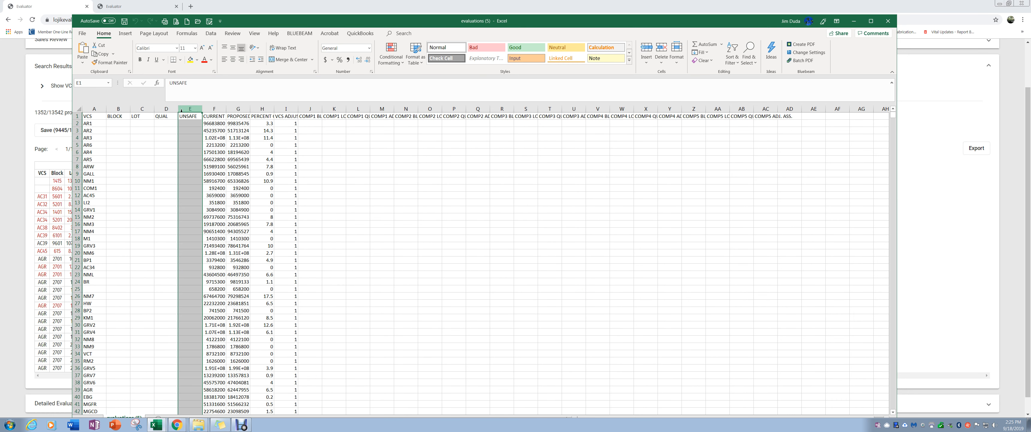
key("ctrl+shift+l")
left_click(198, 116)
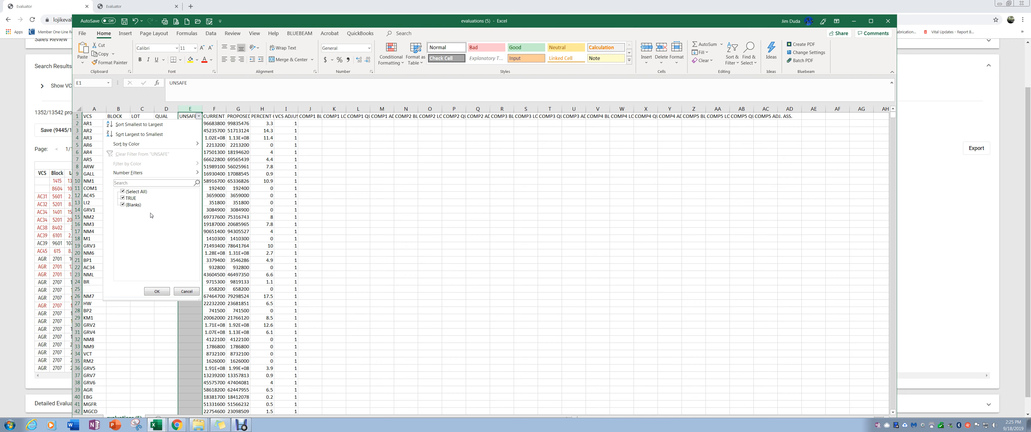
left_click(132, 192)
left_click(130, 197)
left_click(156, 291)
- Select the block numbers of the filtered unsafe properties, from the first AR1 row down to the last row
left_click(208, 174)
left_click(107, 123)
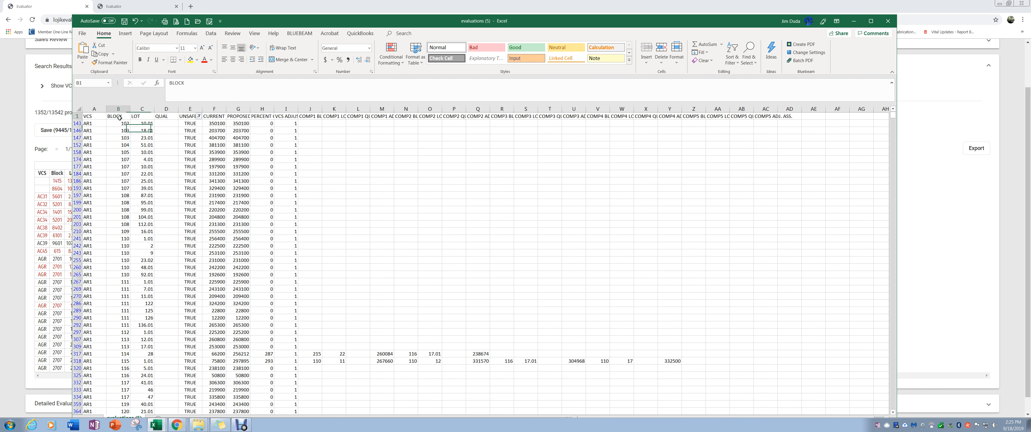
key("ctrl+shift+Down")
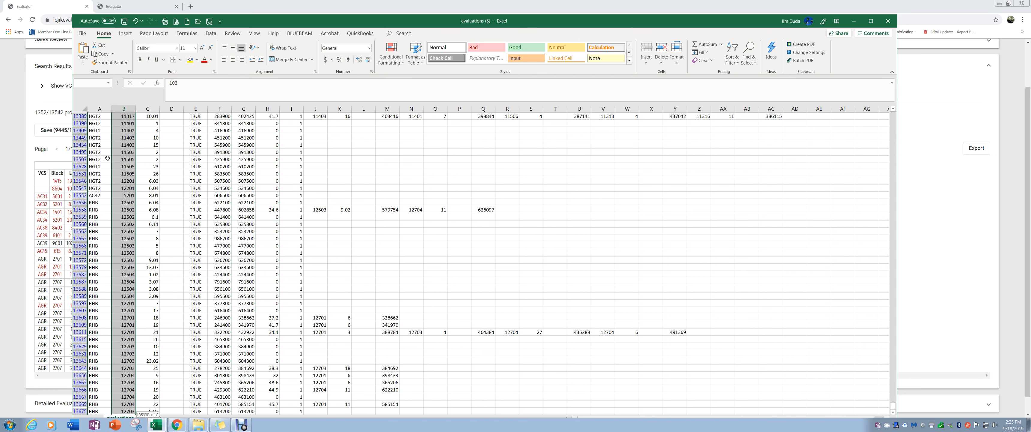
- Switch back to the Evaluator web app and expand the VCS analysis to review ratables and percent change by VCS
mouse_move(653, 37)
left_mouse_down()
mouse_move(651, 20)
mouse_move(671, 44)
left_mouse_up()
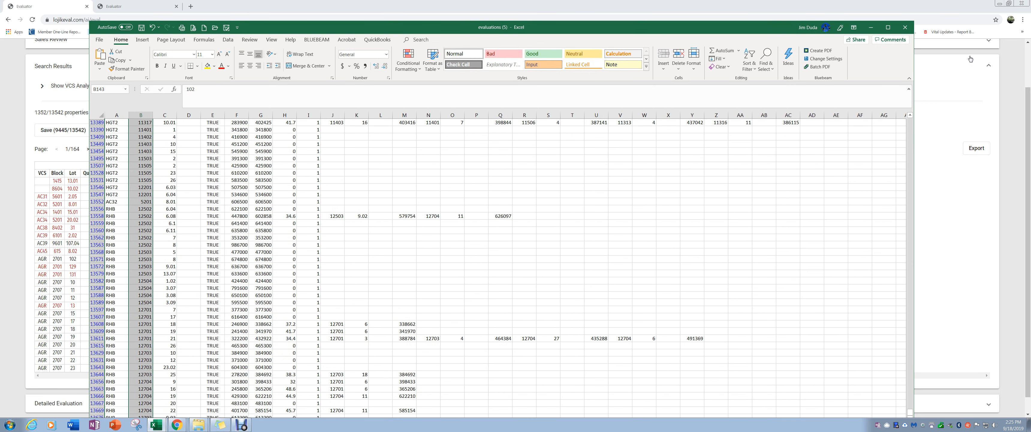
left_click(870, 27)
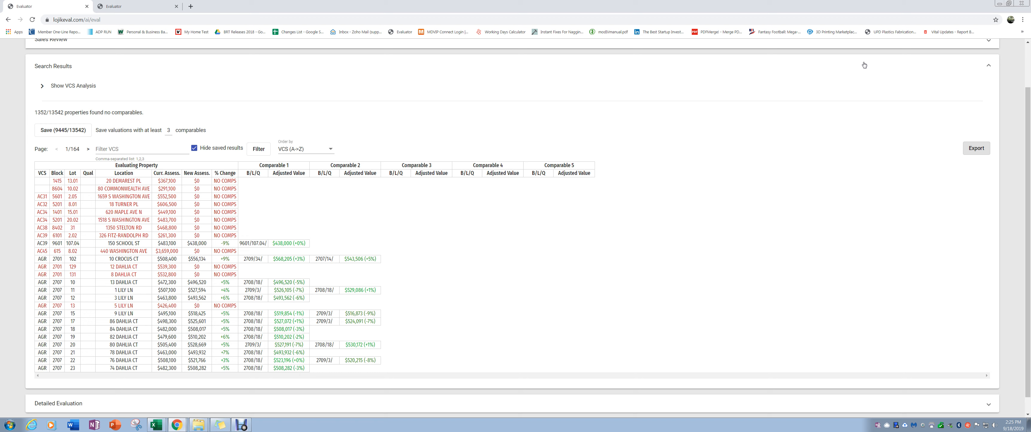
left_click(42, 89)
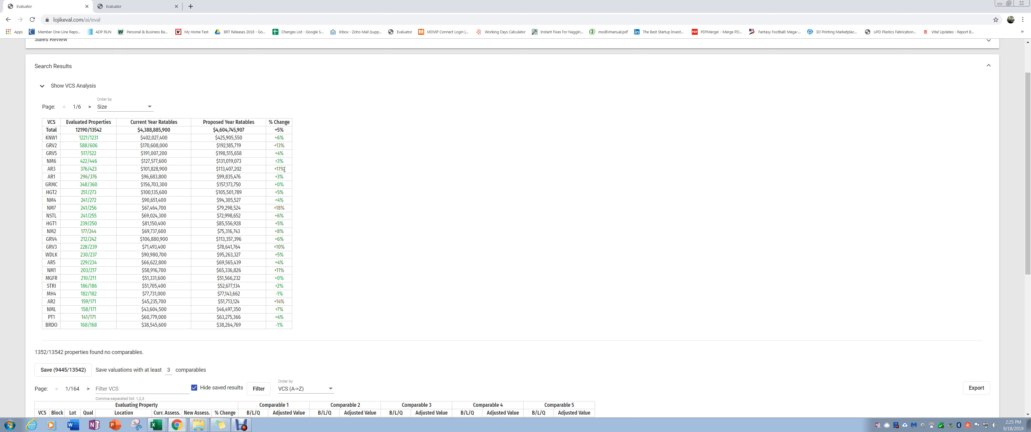
scroll(284, 211, "down", 2)
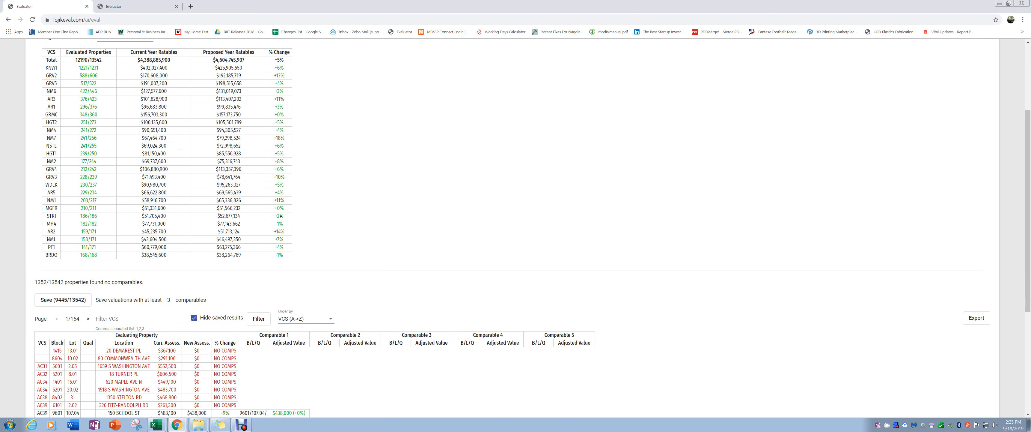
scroll(274, 242, "up", 2)
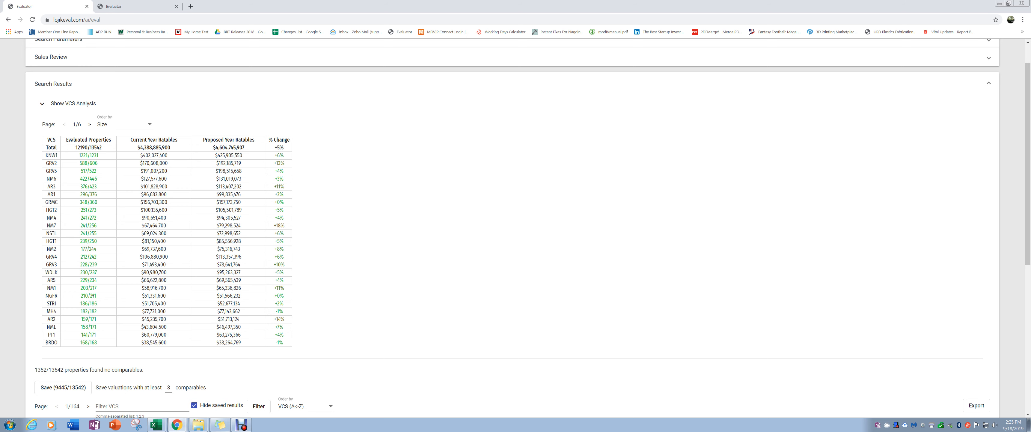
- Go to page 4 of the VCS analysis and check the evaluated property counts for COMA and POP2
left_click(90, 124)
left_click(89, 124)
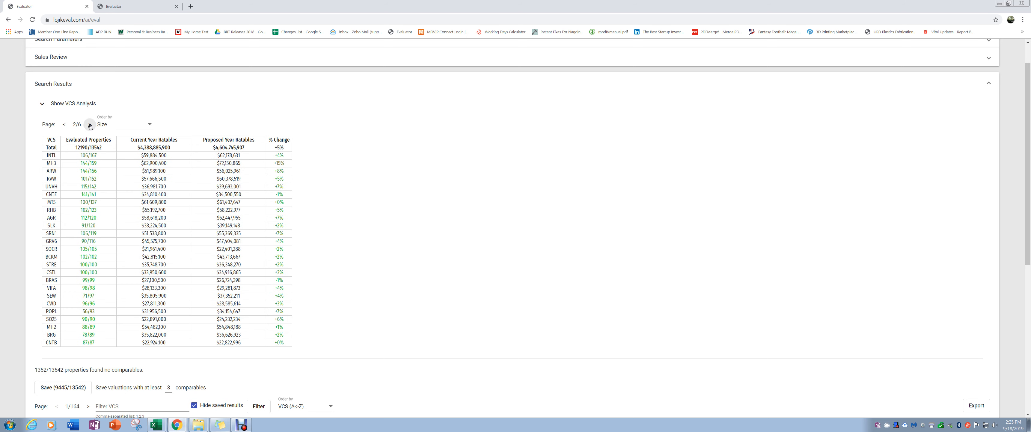
left_click(90, 124)
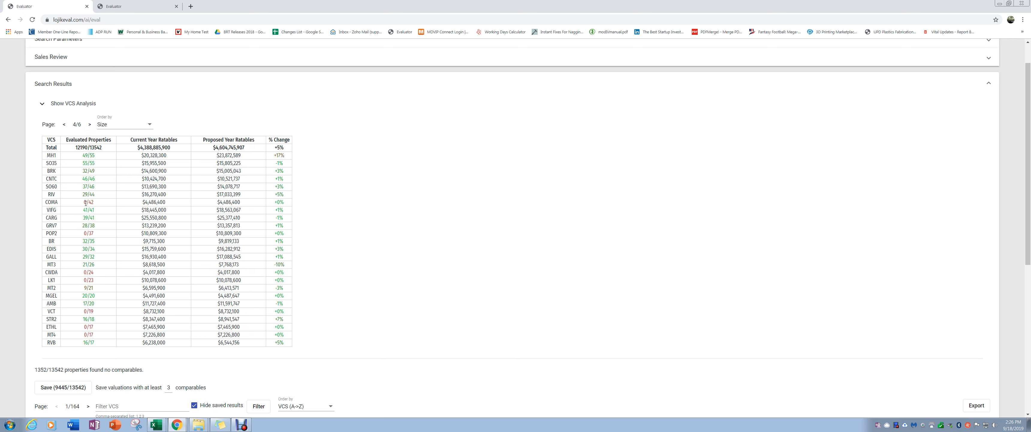
left_click_drag(86, 203, 102, 203)
left_click_drag(80, 233, 103, 234)
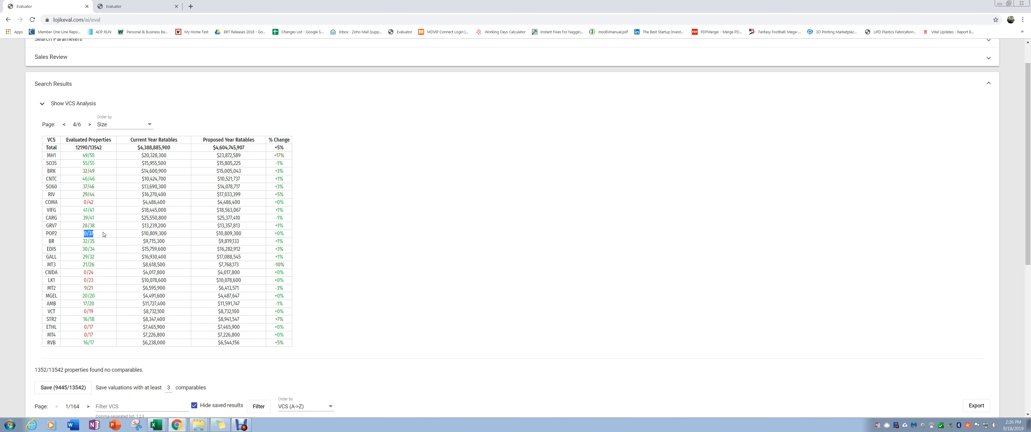
left_click(274, 238)
- Look over the fourth VCS analysis page and the property results below it, and collapse the Search Results section
scroll(169, 231, "down", 2)
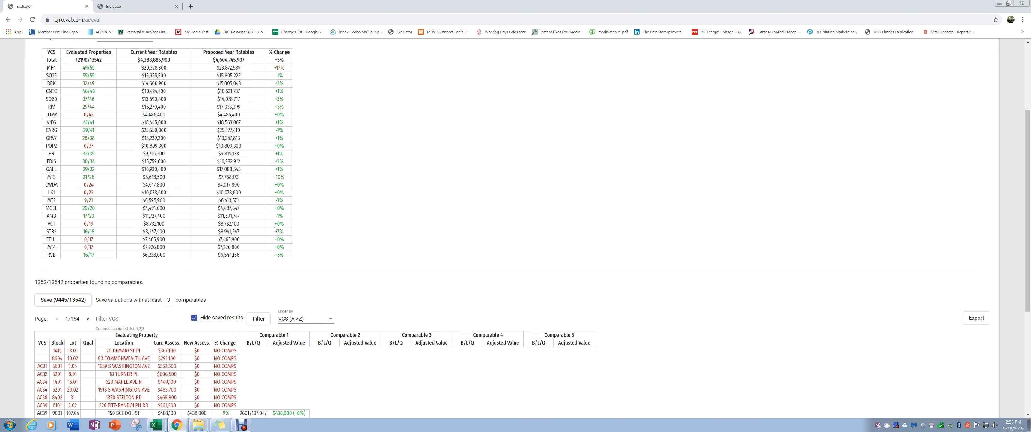
scroll(195, 236, "down", 2)
scroll(194, 235, "up", 3)
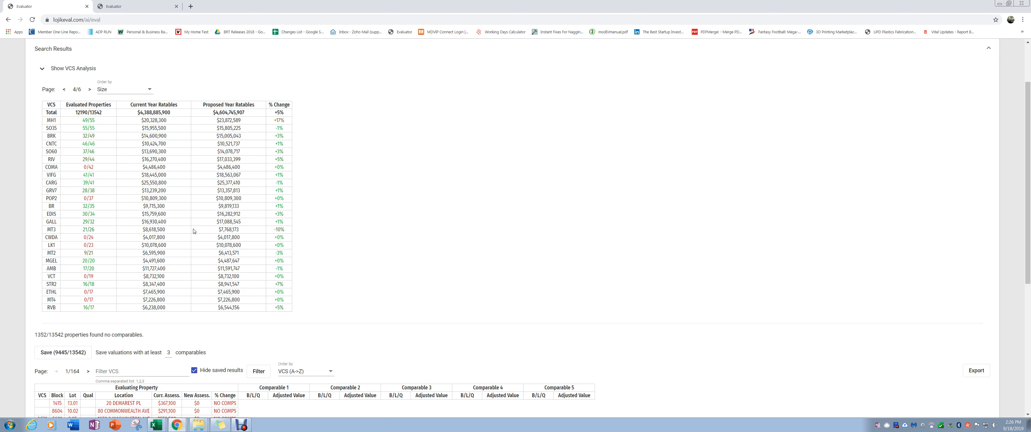
scroll(194, 231, "down", 3)
scroll(313, 212, "up", 5)
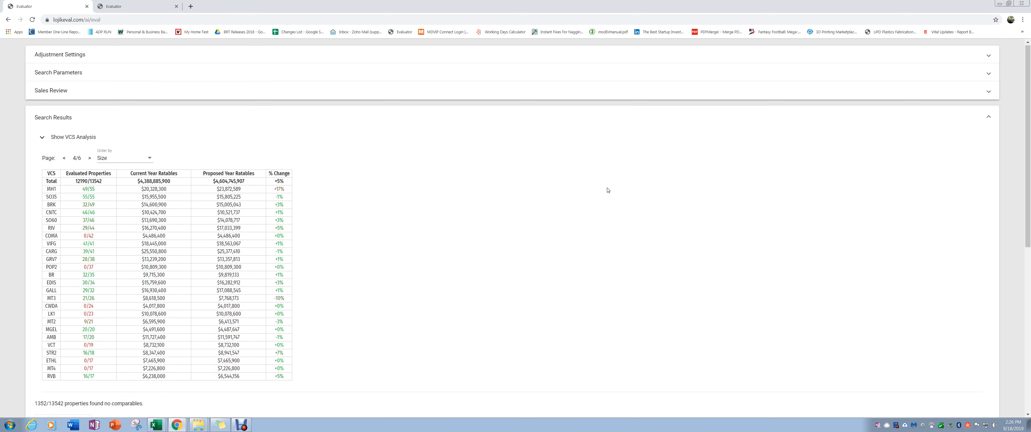
left_click(697, 118)
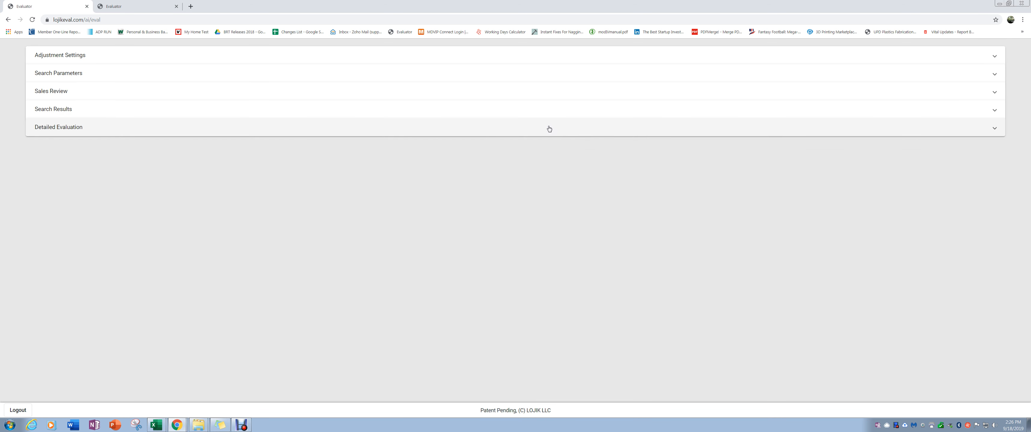